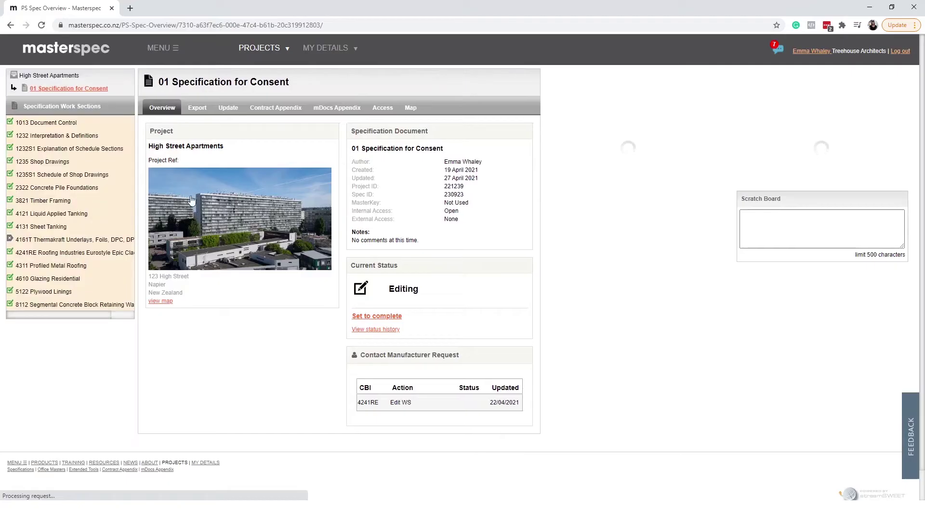
Open 4161T Thermakraft underlays for editing and preview the clauses still containing tildes.
click(42, 241)
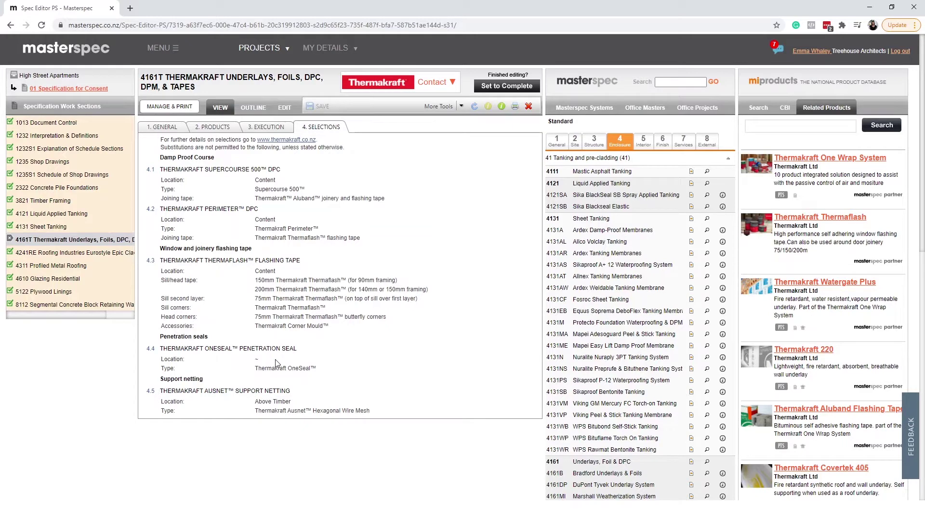
click(284, 107)
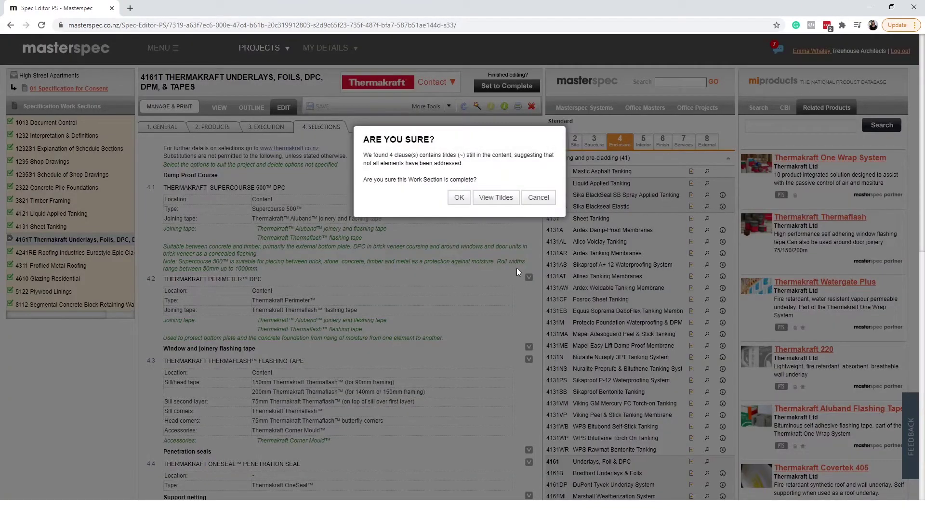
click(495, 197)
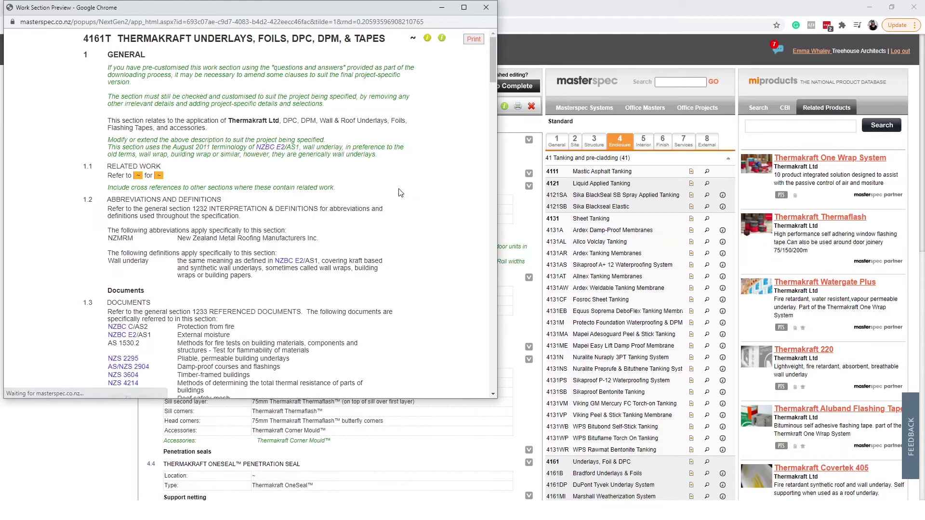
drag(493, 59, 481, 299)
Close the preview and confirm the 4161T work section as complete.
click(486, 7)
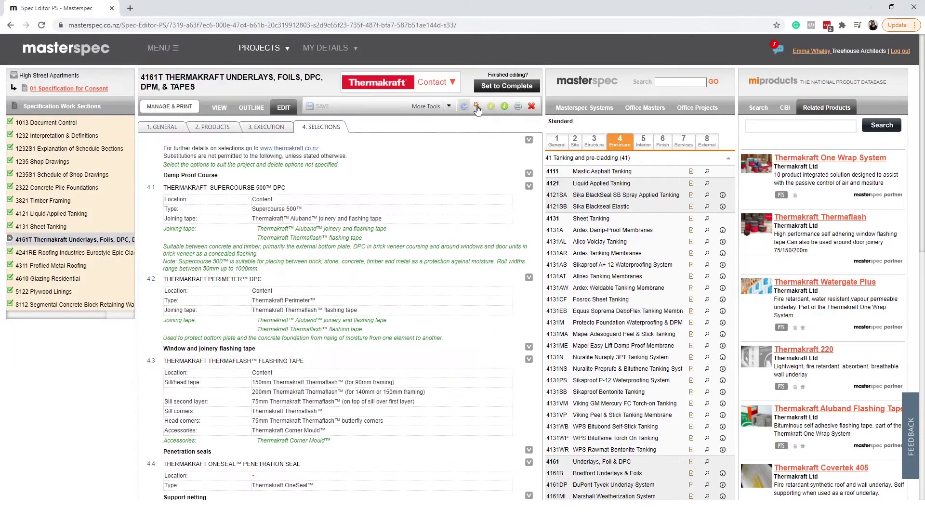
click(512, 87)
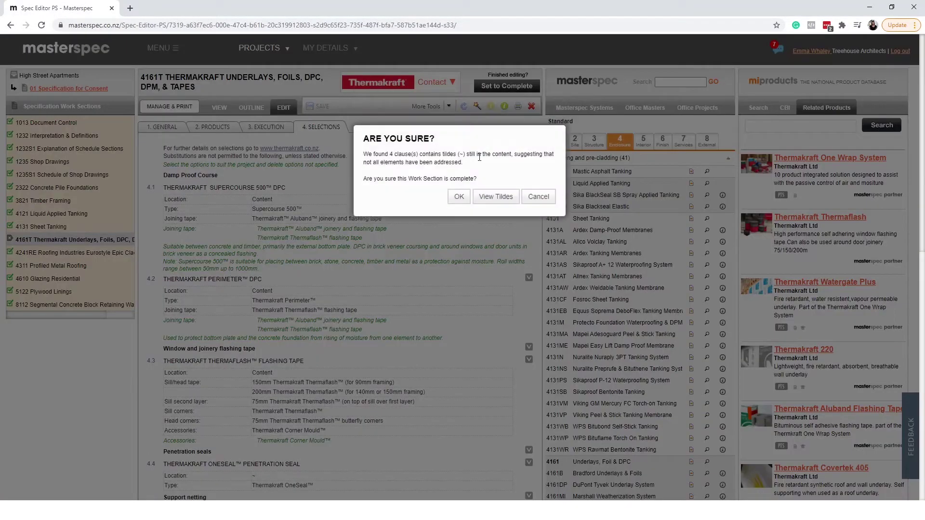
click(457, 198)
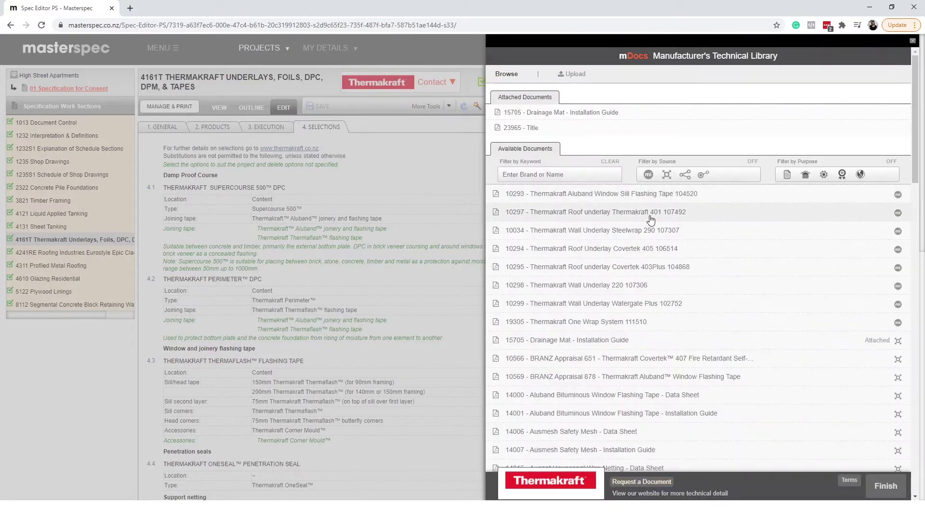
Attach the Thermakraft Roof underlay 401 document, then go back to the 01 Specification for Consent overview.
click(651, 212)
click(886, 230)
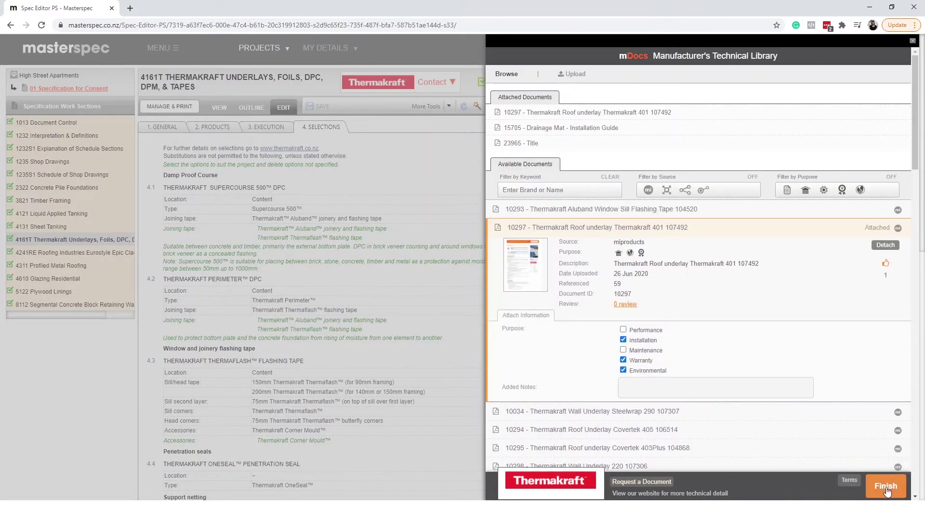
click(886, 487)
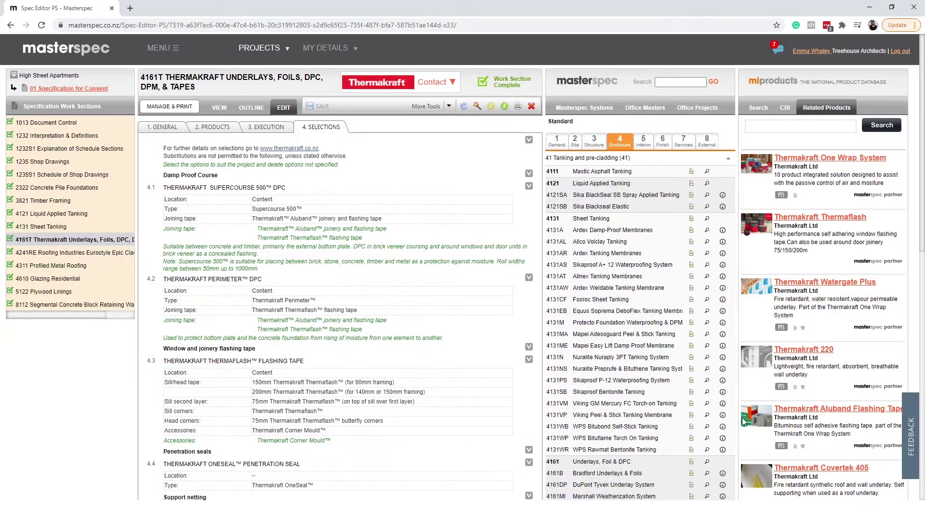
click(173, 107)
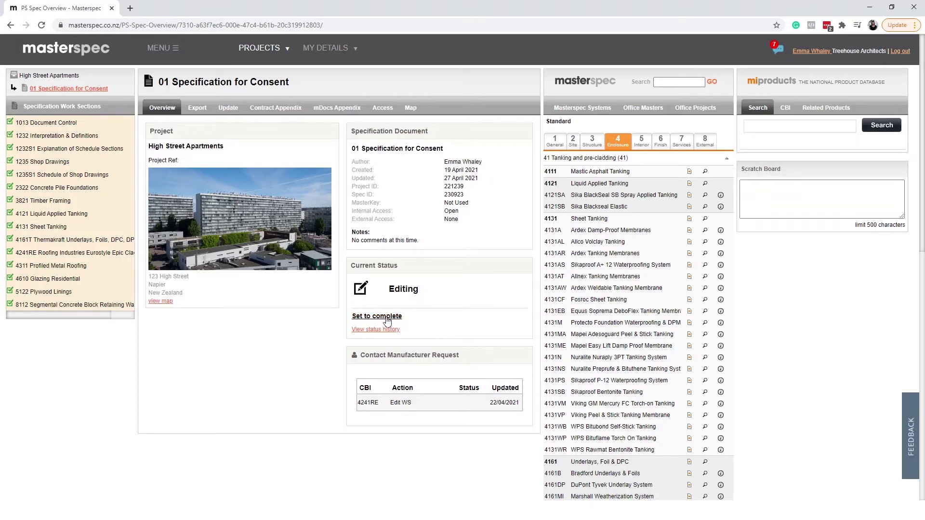
Set the specification status to complete, entering 'Version 2' as the summary of changes.
click(387, 318)
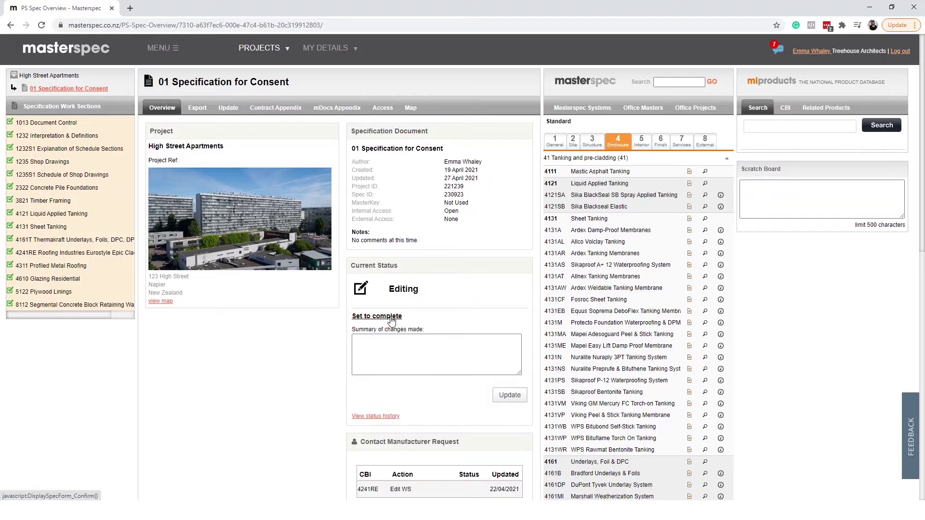
click(391, 350)
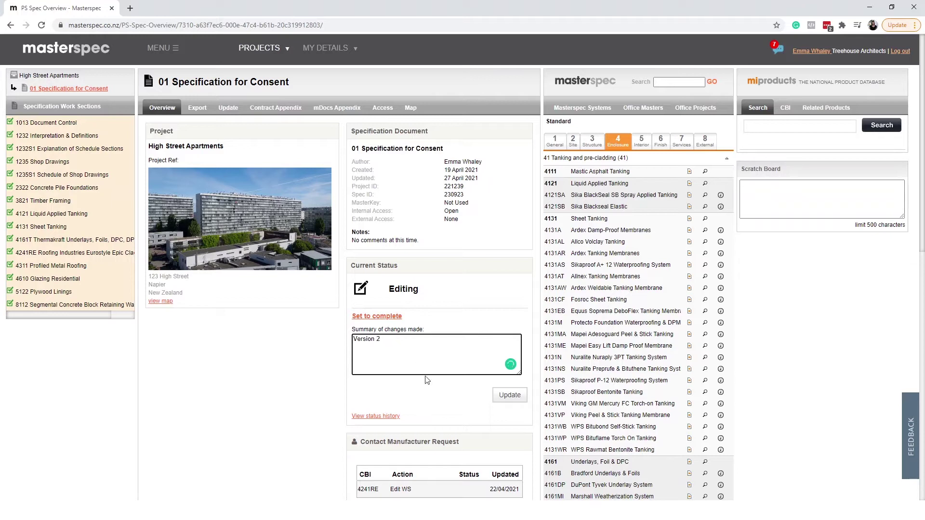
click(456, 399)
click(512, 400)
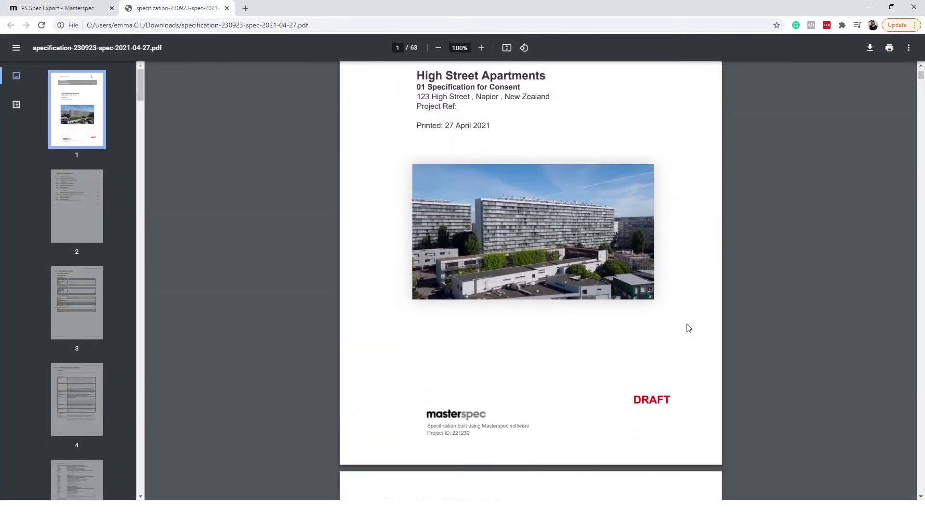
Mark 1232 Interpretation & Definitions complete and go back to the specification overview.
scroll(699, 328, down, 1)
scroll(702, 326, down, 15)
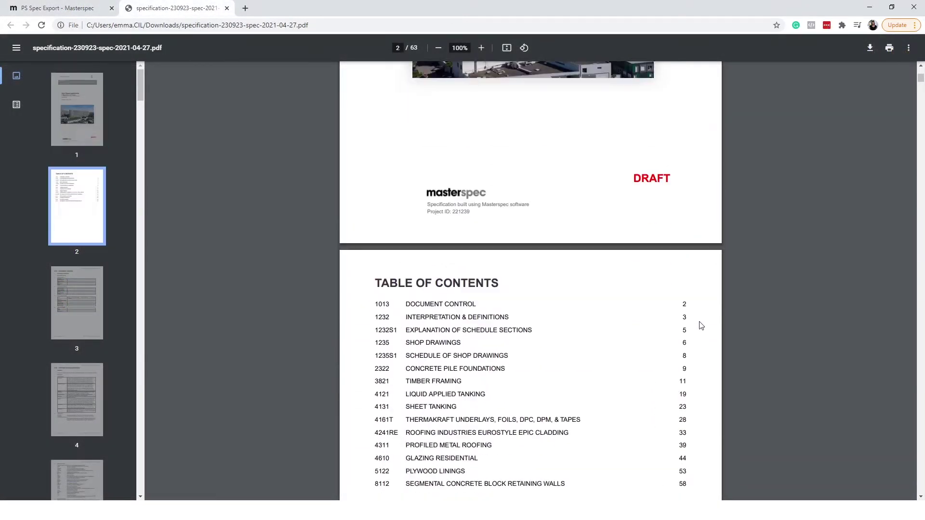
scroll(704, 327, down, 8)
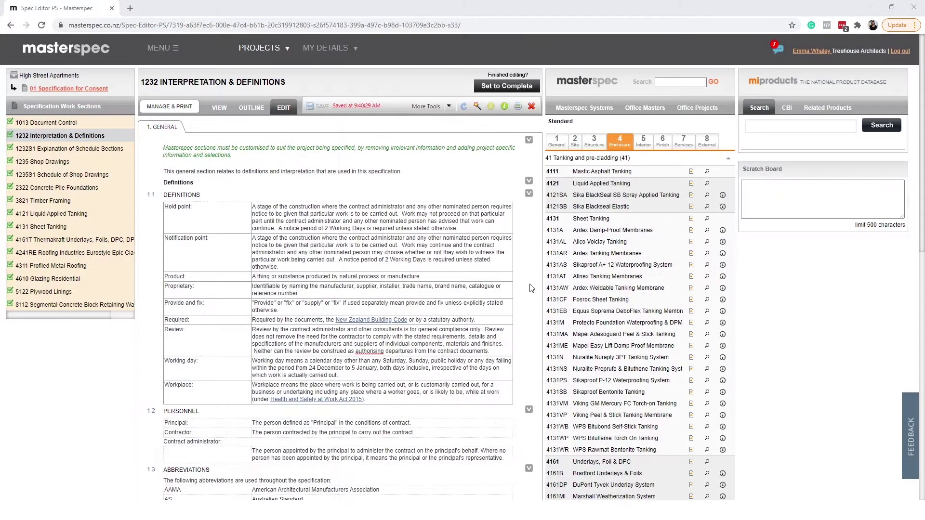
click(528, 91)
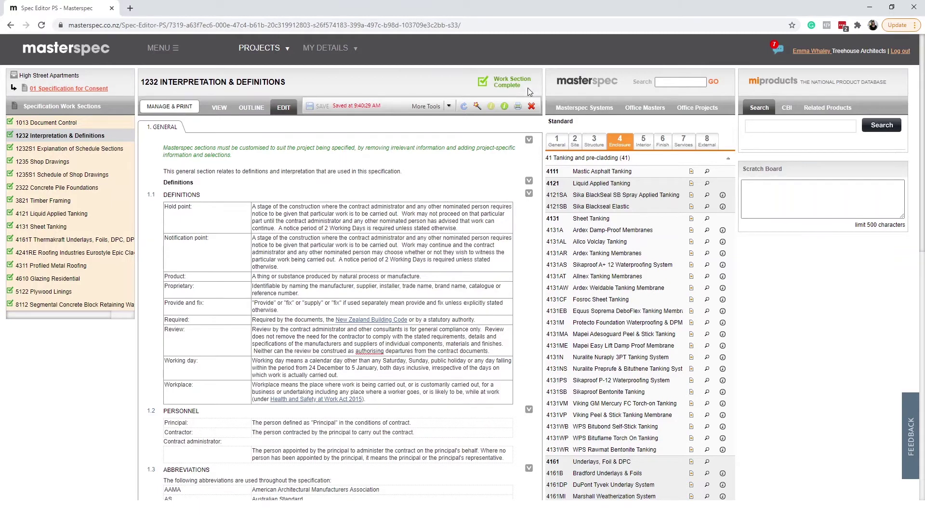
click(176, 111)
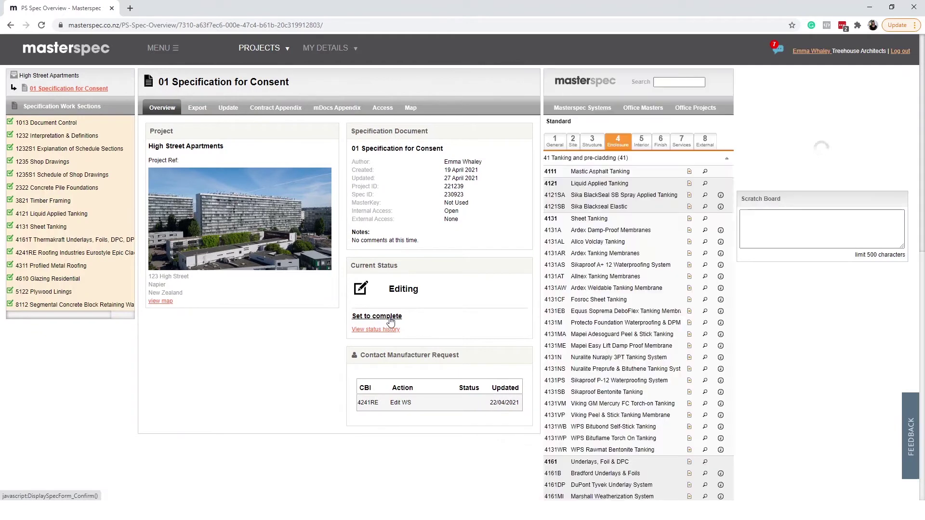
Submit the specification's status update to complete.
click(391, 318)
click(518, 402)
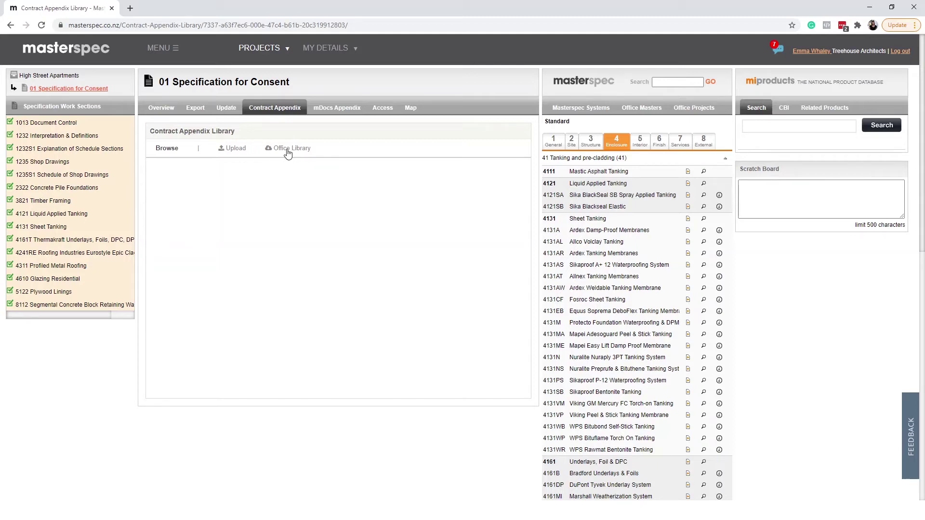
Try the appendix upload sharing options and Office Library, choosing One-off sharing for the 'Fire Report' title.
click(239, 153)
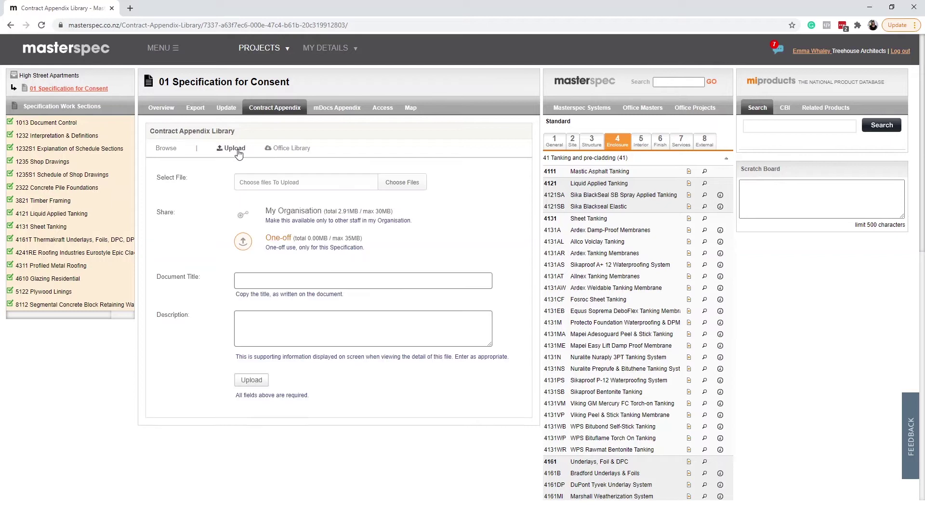
click(272, 216)
click(289, 148)
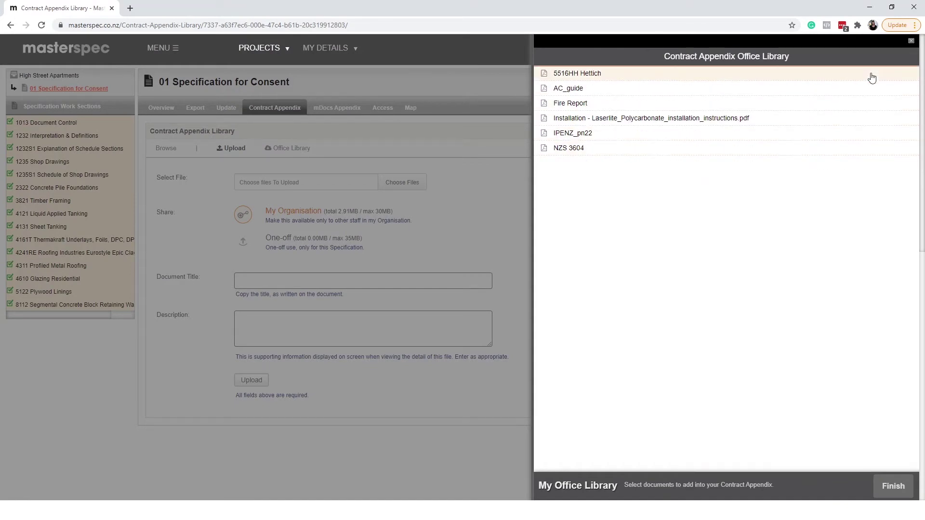
click(911, 41)
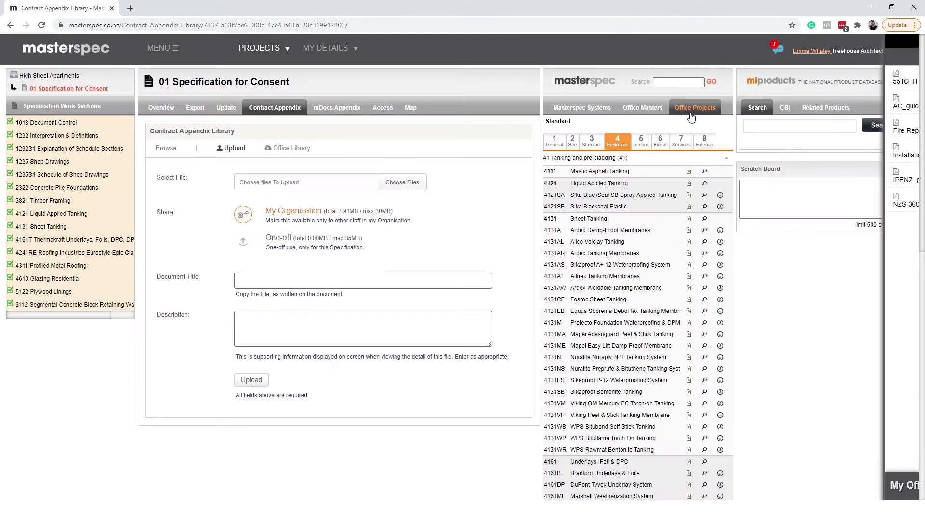
click(278, 248)
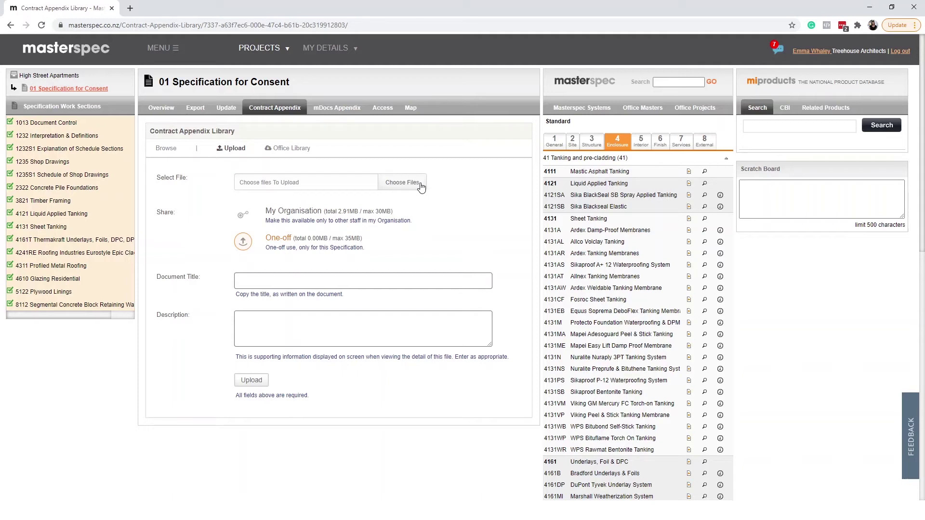
click(351, 283)
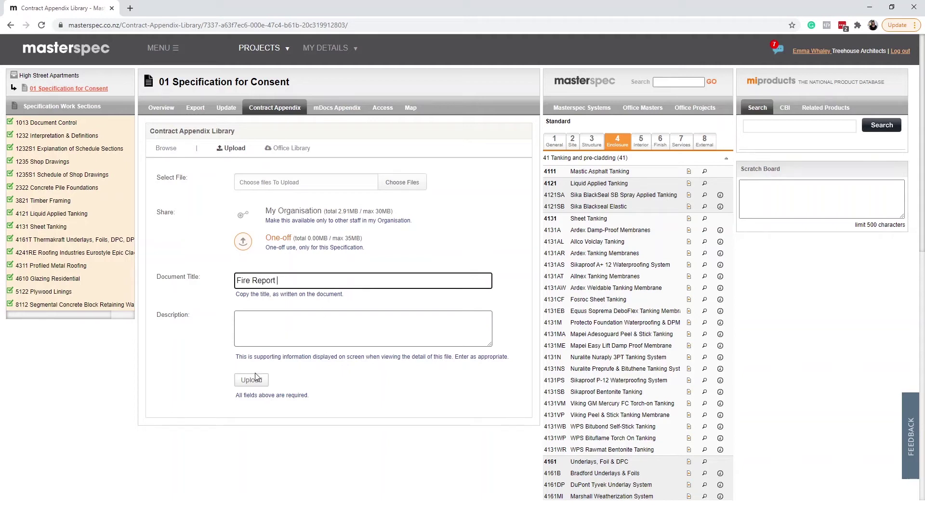
View the mDocs appendix and briefly check the 4161T Thermakraft technical library.
click(352, 109)
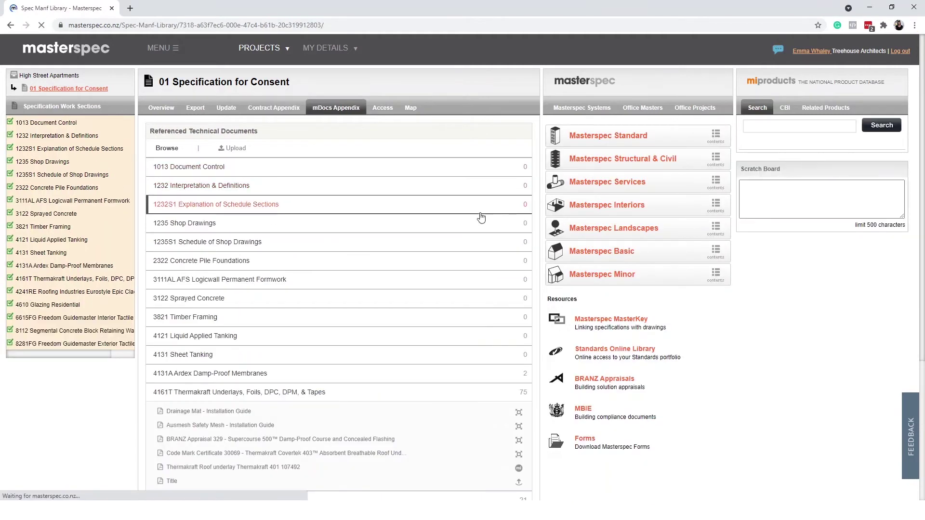
click(466, 392)
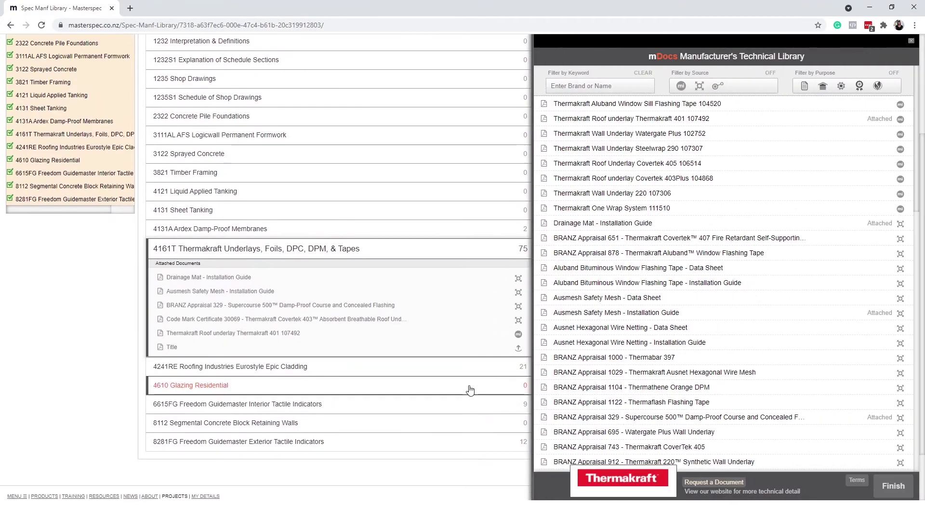
click(911, 41)
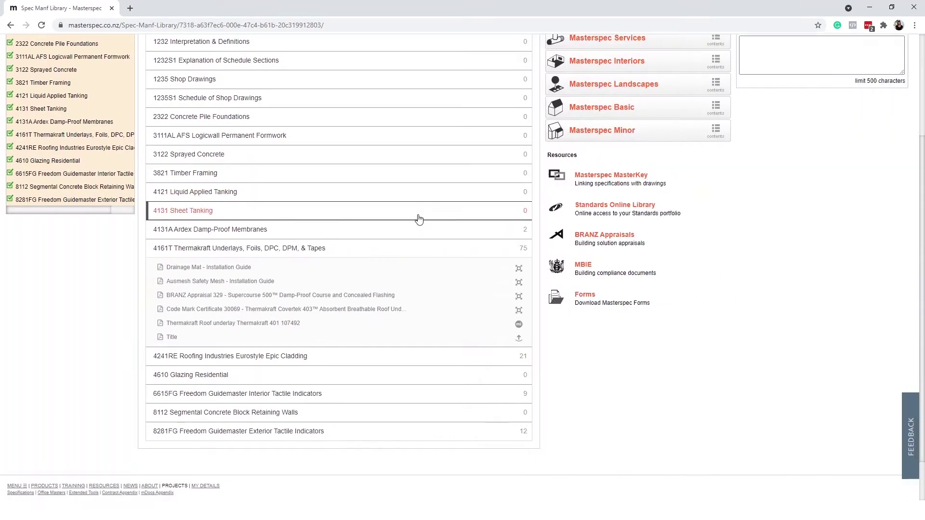
scroll(419, 220, up, 3)
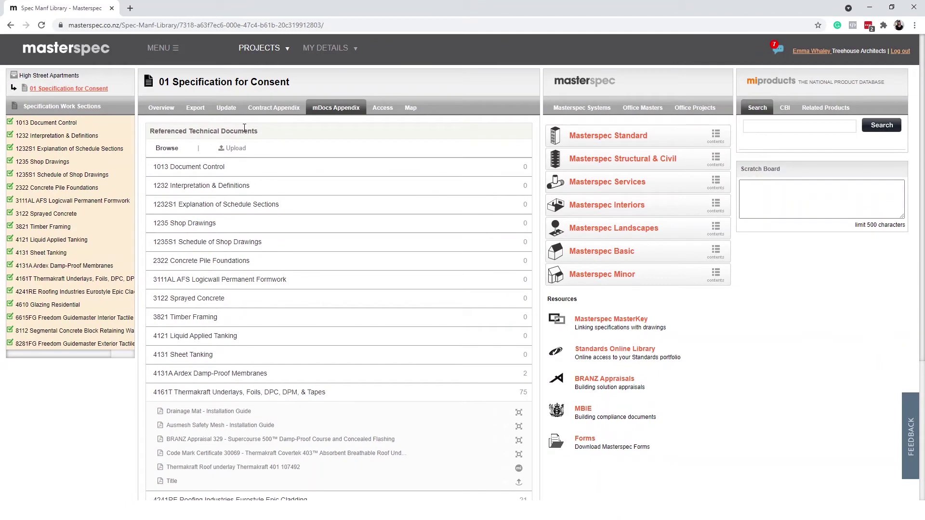
Upload a one-off Performance document for 4131A Ardex Damp-Proof Membranes titled 'Technical Performance Doc'.
click(245, 151)
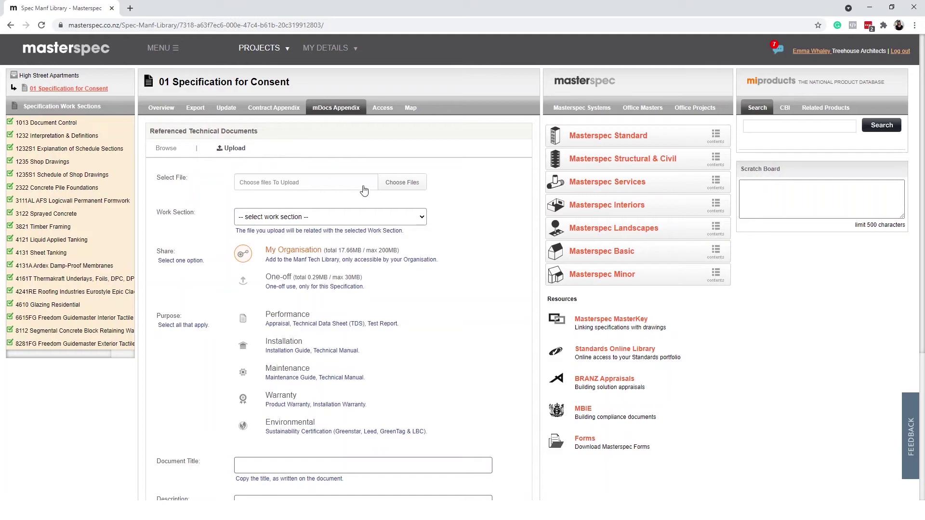
click(367, 217)
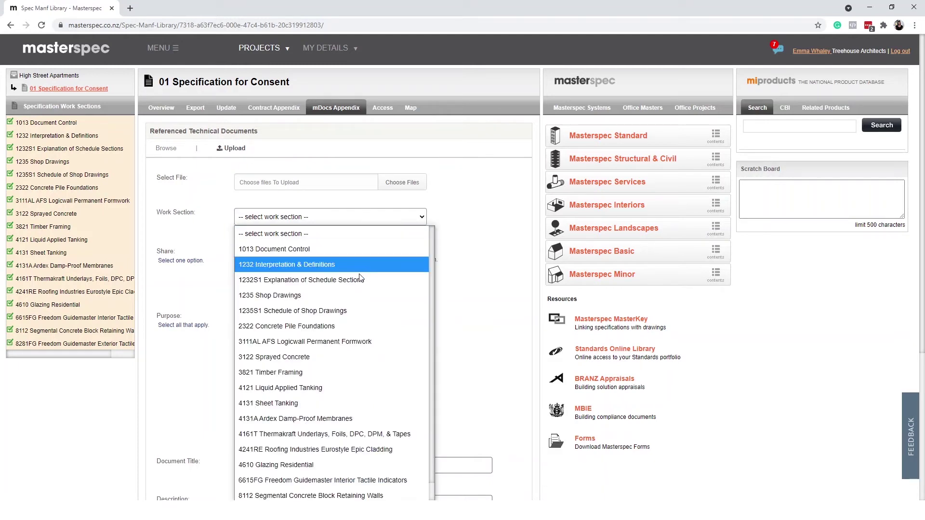
click(356, 418)
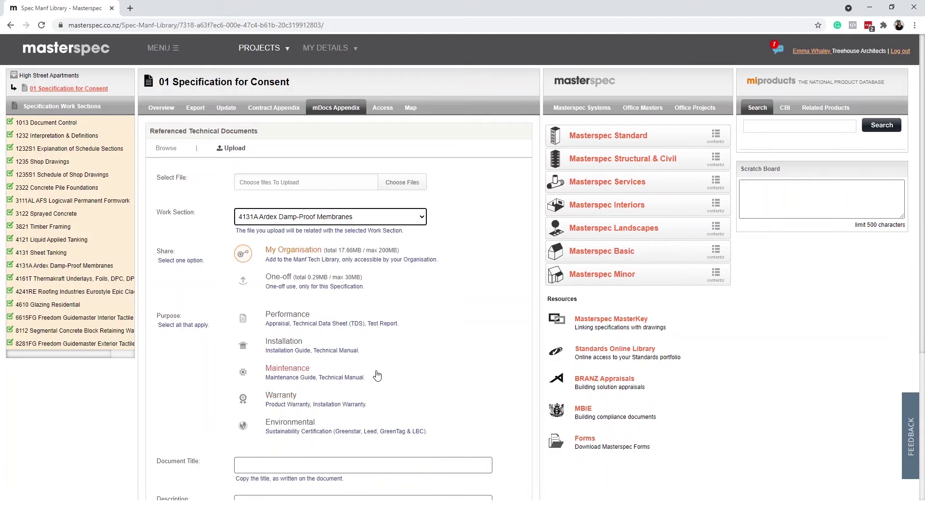
click(315, 283)
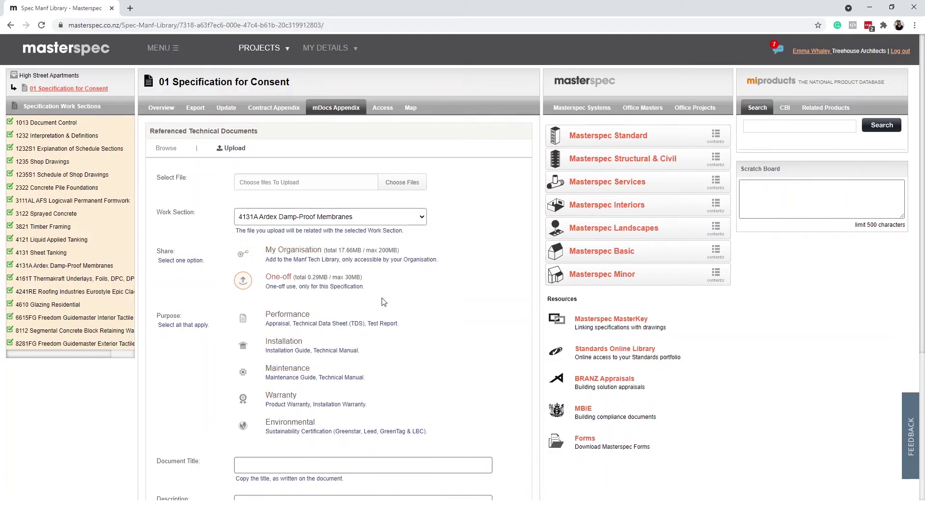
click(313, 324)
scroll(419, 321, down, 1)
scroll(419, 321, down, 2)
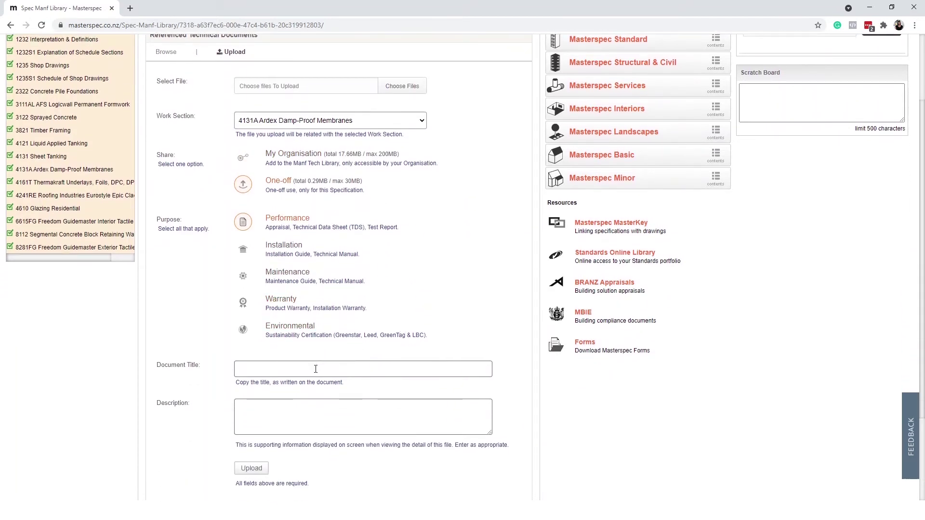
click(315, 369)
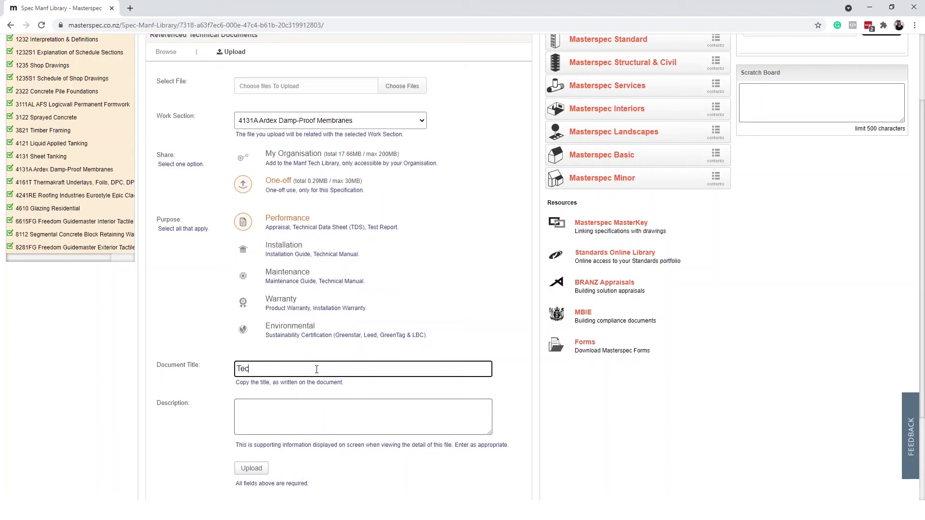
text(Technical Performance Doc)
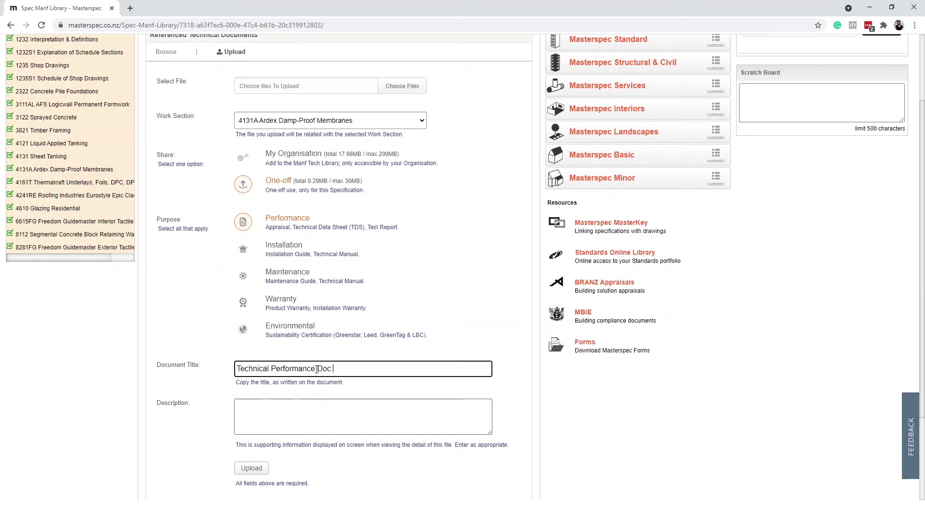
scroll(259, 475, up, 2)
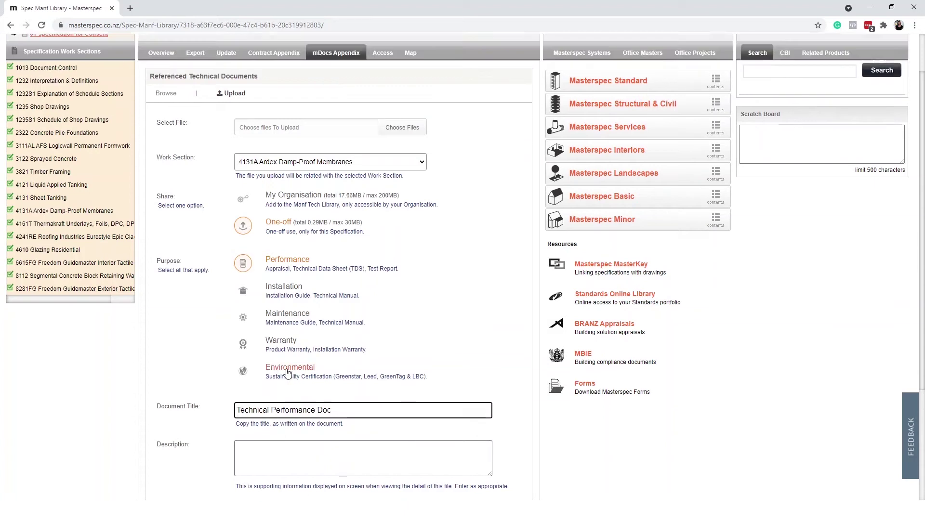
click(195, 108)
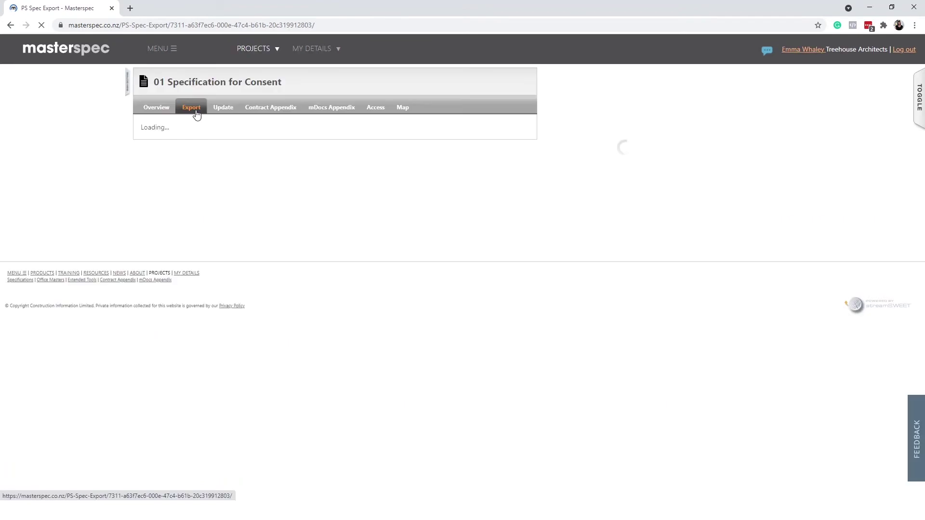
Keep PDF format, include manufacturer information, and untick Performance, Maintenance and Environmental documents.
click(286, 165)
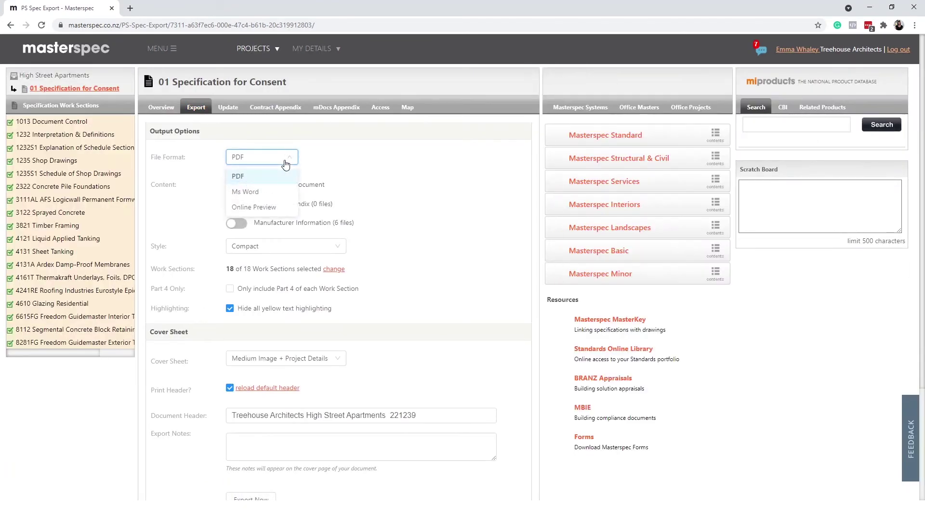
click(255, 176)
click(231, 226)
scroll(295, 232, down, 1)
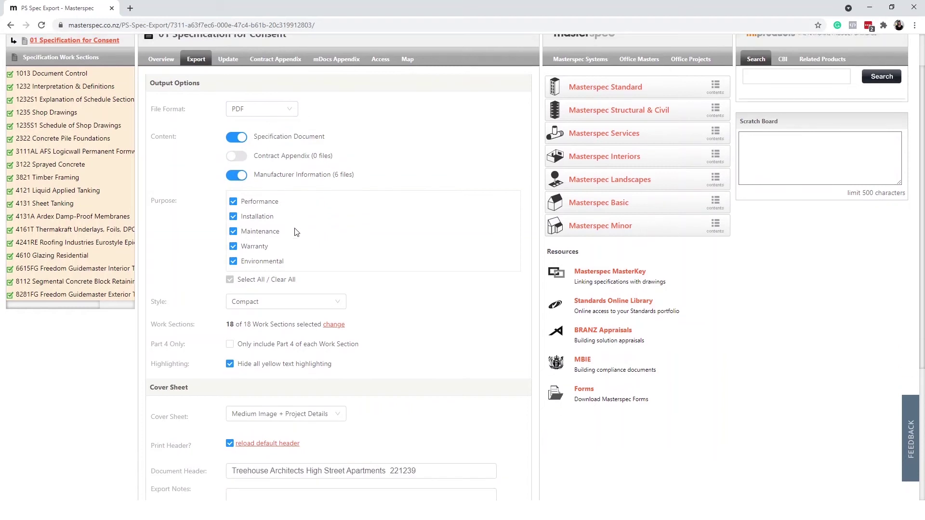
click(233, 202)
click(233, 231)
click(233, 261)
Limit document purposes to Performance and Installation and export the specification PDF.
scroll(404, 241, down, 3)
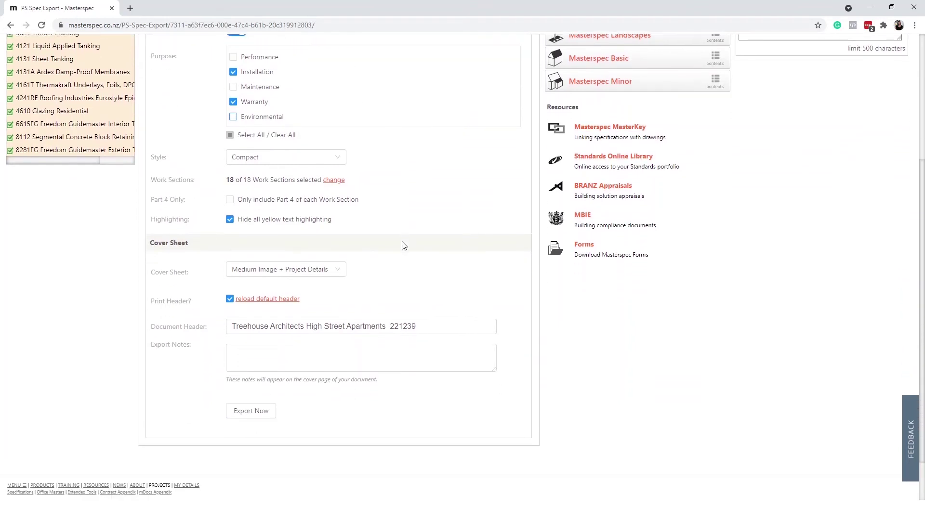
click(251, 411)
scroll(337, 347, up, 4)
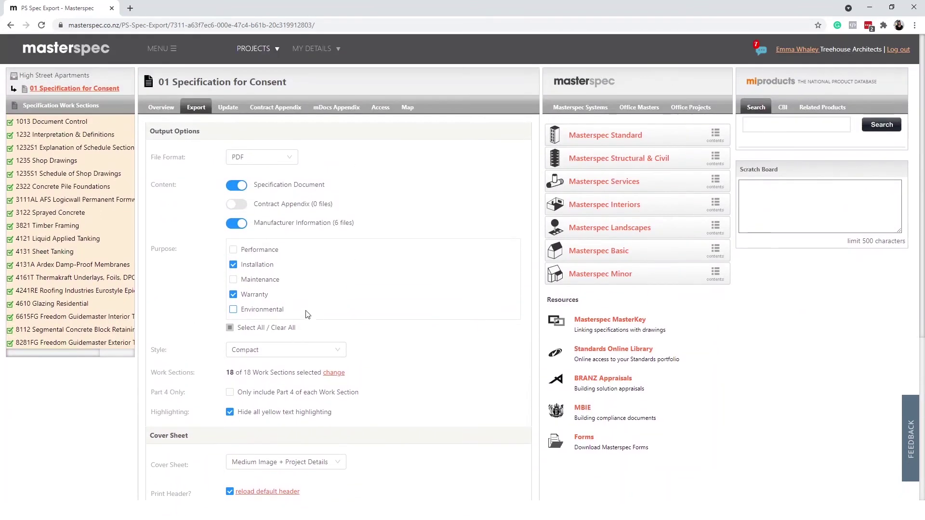
click(233, 294)
click(234, 250)
scroll(389, 310, down, 3)
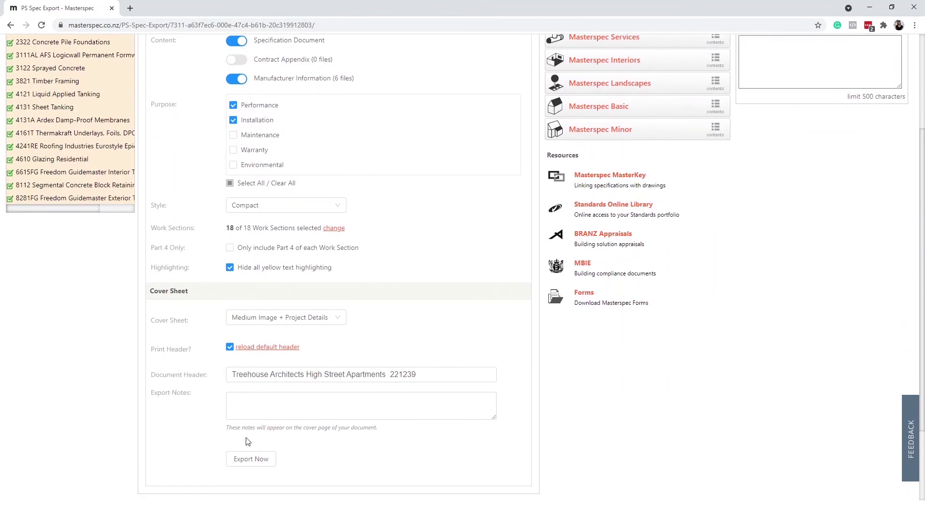
click(249, 462)
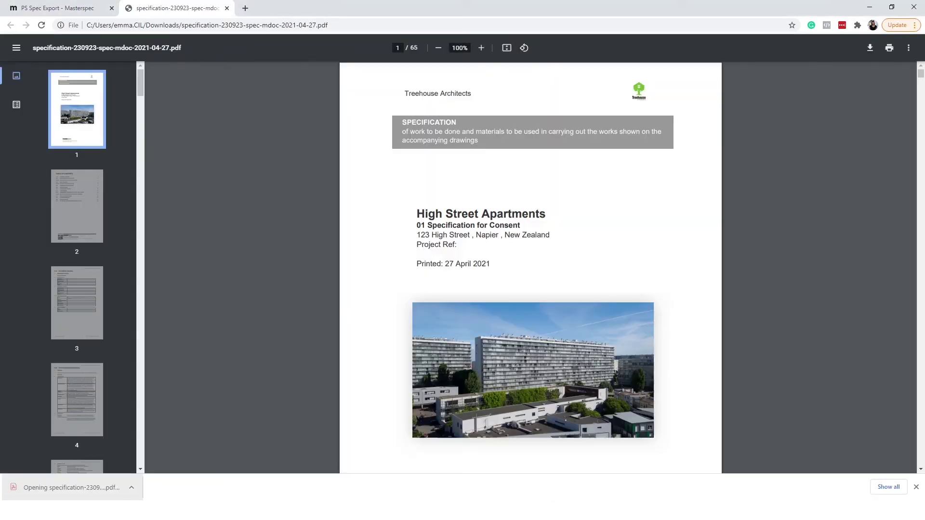
Show the PDF bookmark outline, jump to the table of contents, then scroll from the cover page.
click(13, 109)
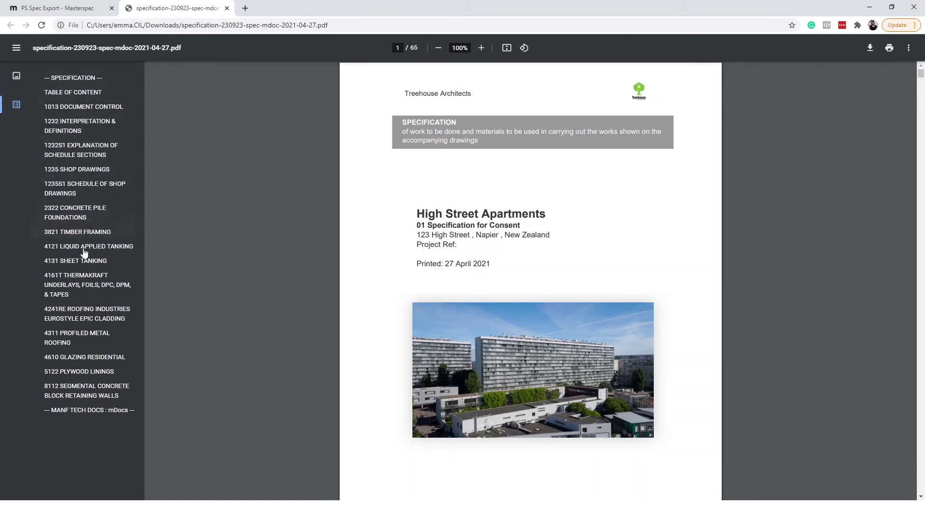
click(82, 98)
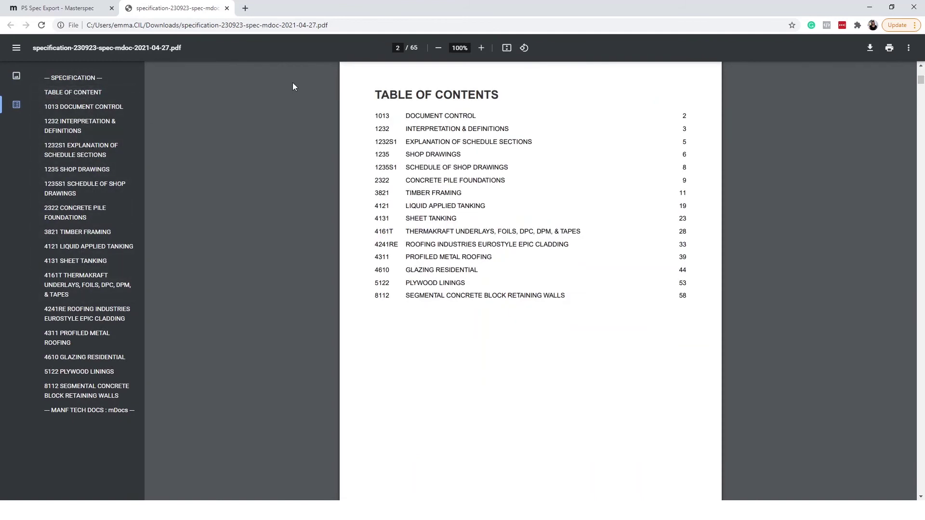
click(60, 78)
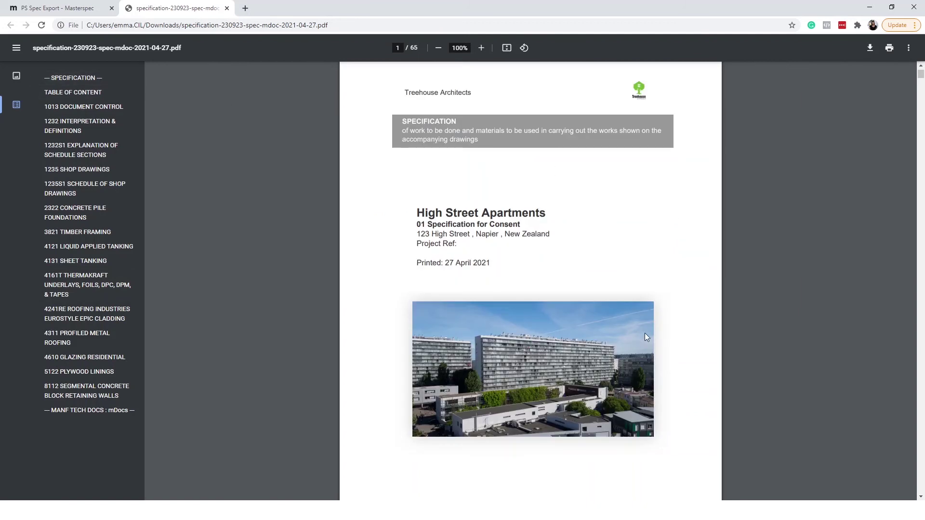
scroll(649, 335, down, 7)
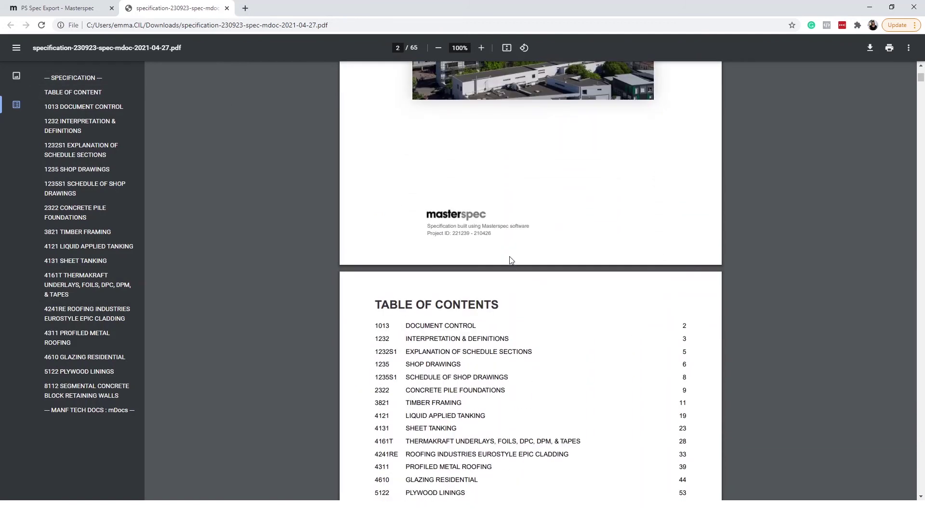
scroll(664, 260, down, 10)
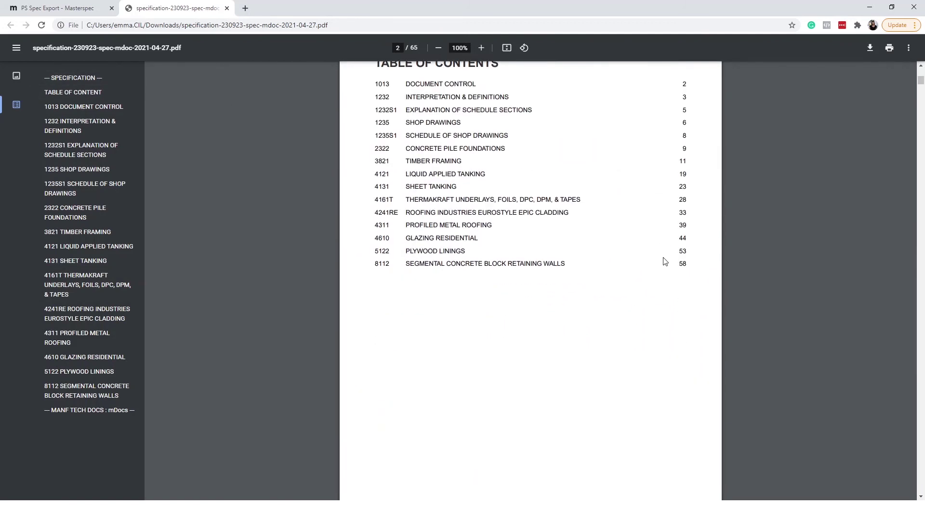